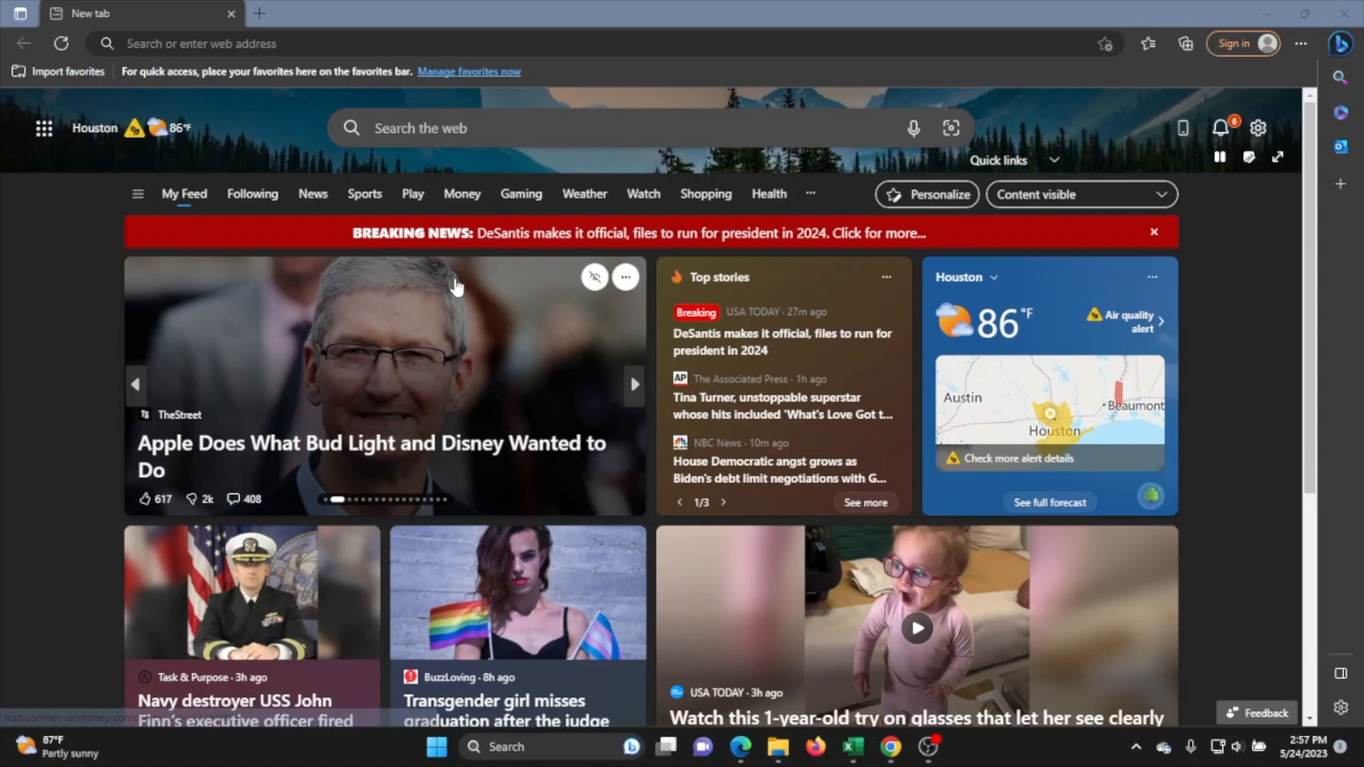
- Navigate Edge to the iLO login page at 172.16.50.228
click(581, 41)
text(172.16.50)
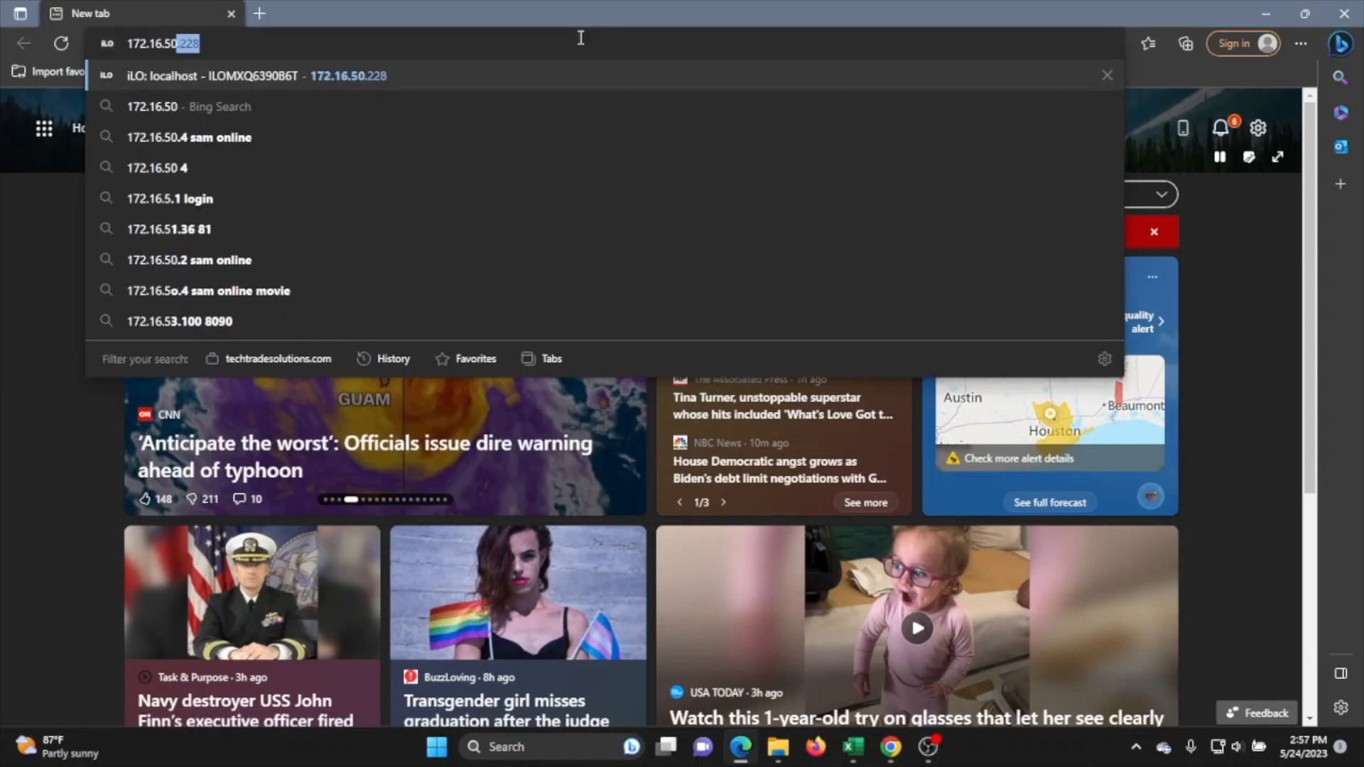
text(.228)
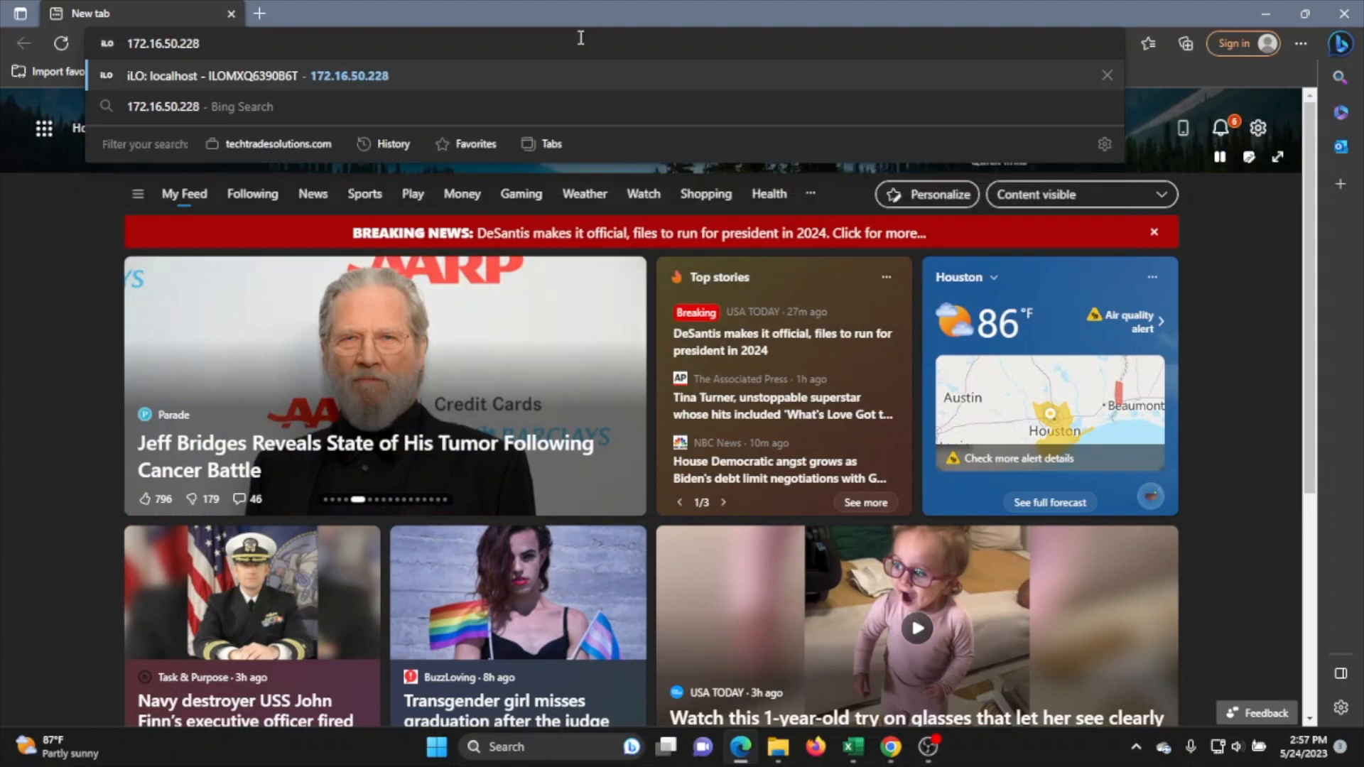
key(Return)
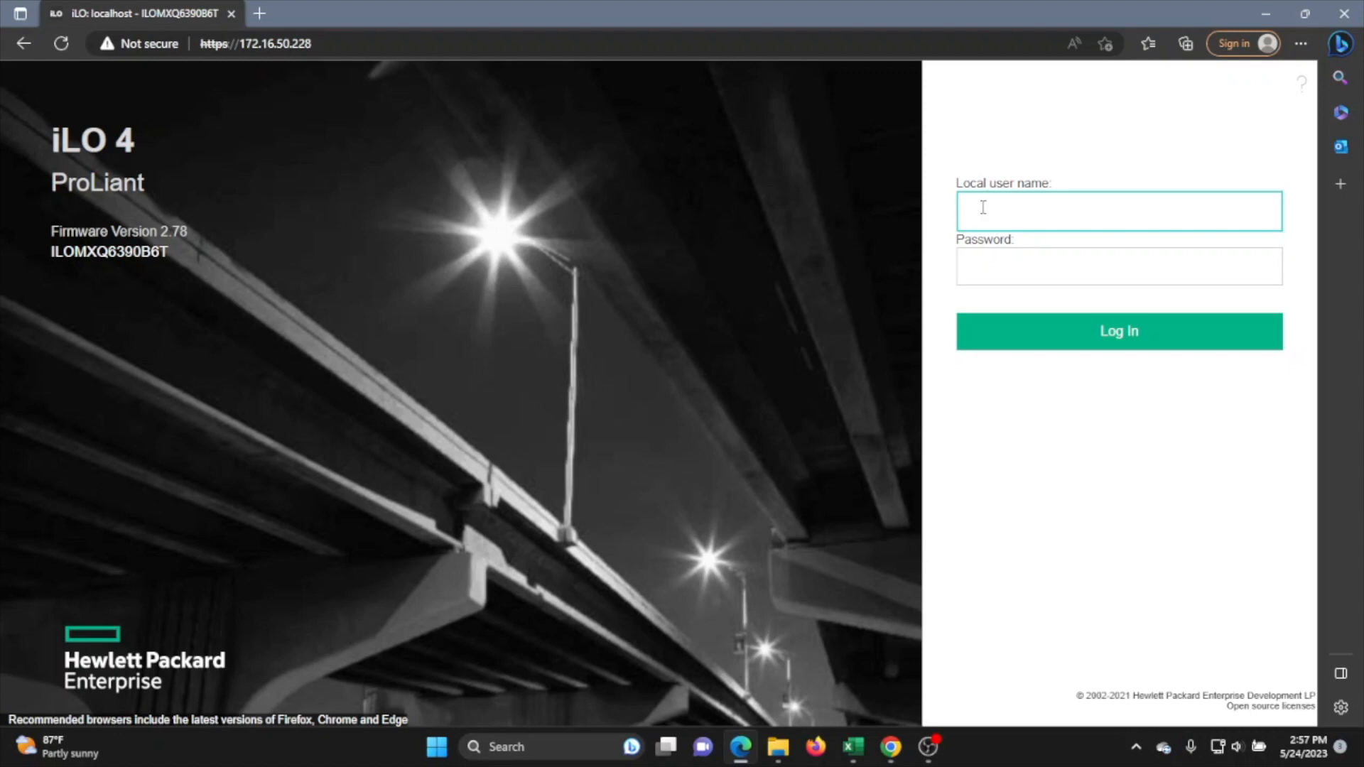
text(Admi)
text(nistrat)
text(or)
- Log in as Administrator to reach the iLO Overview reporting firmware 2.78
key(Tab)
text(p)
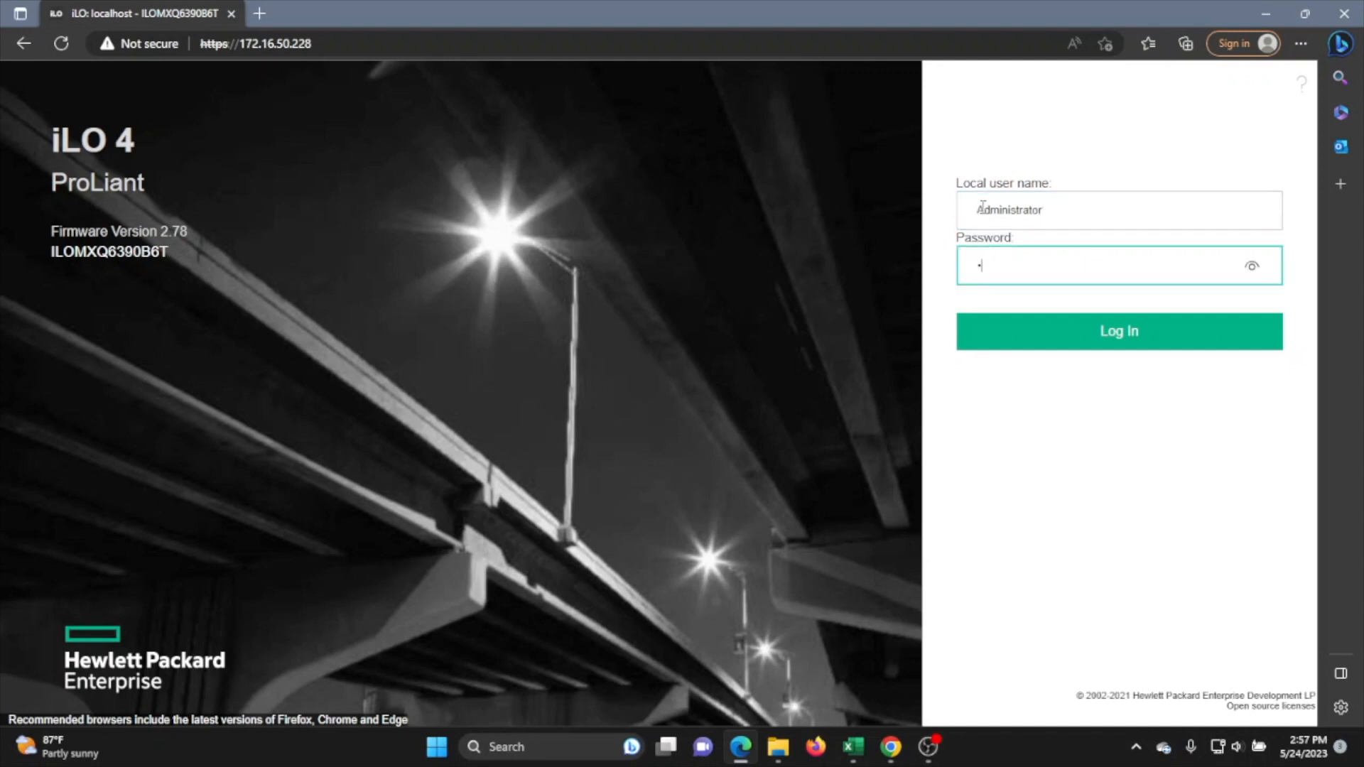
text(assword)
key(Return)
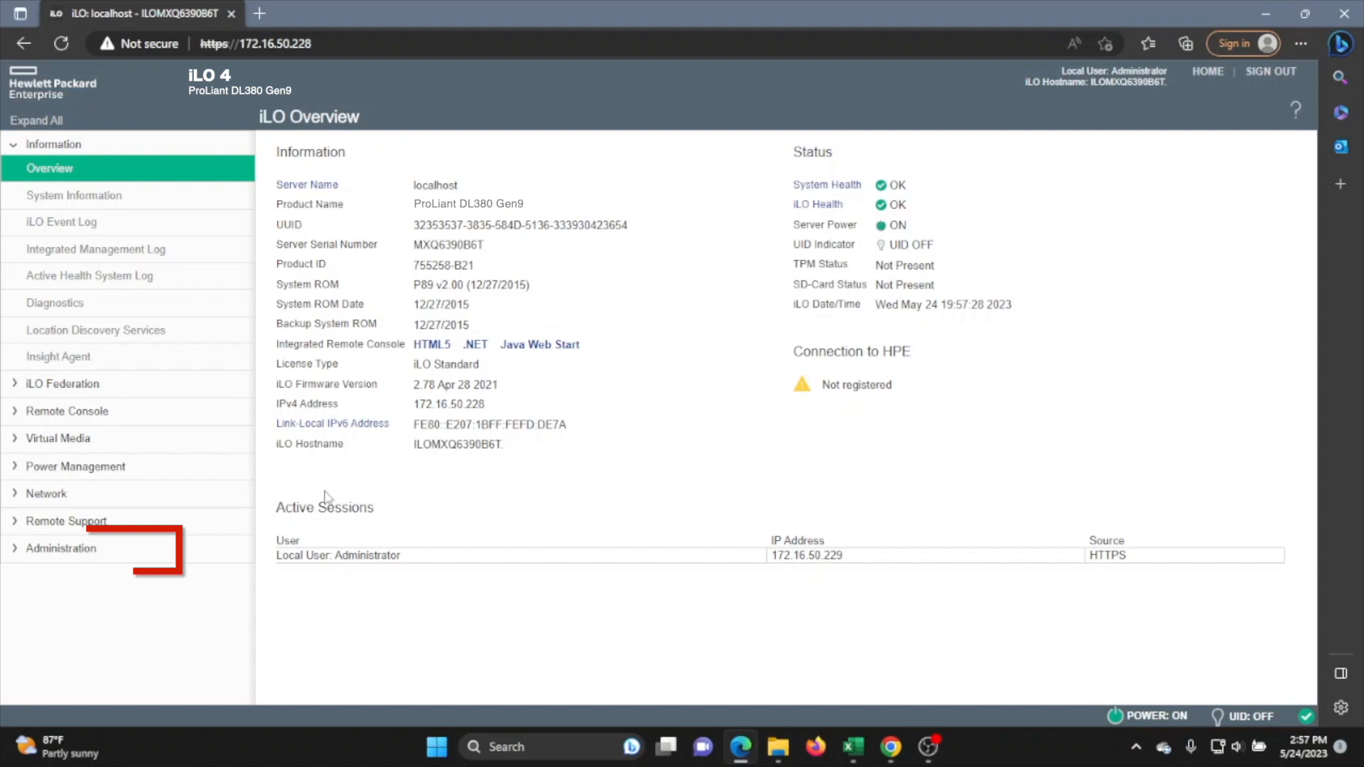
- Attach ilo4_282.bin as the firmware image on the Administration Firmware Update page
click(17, 555)
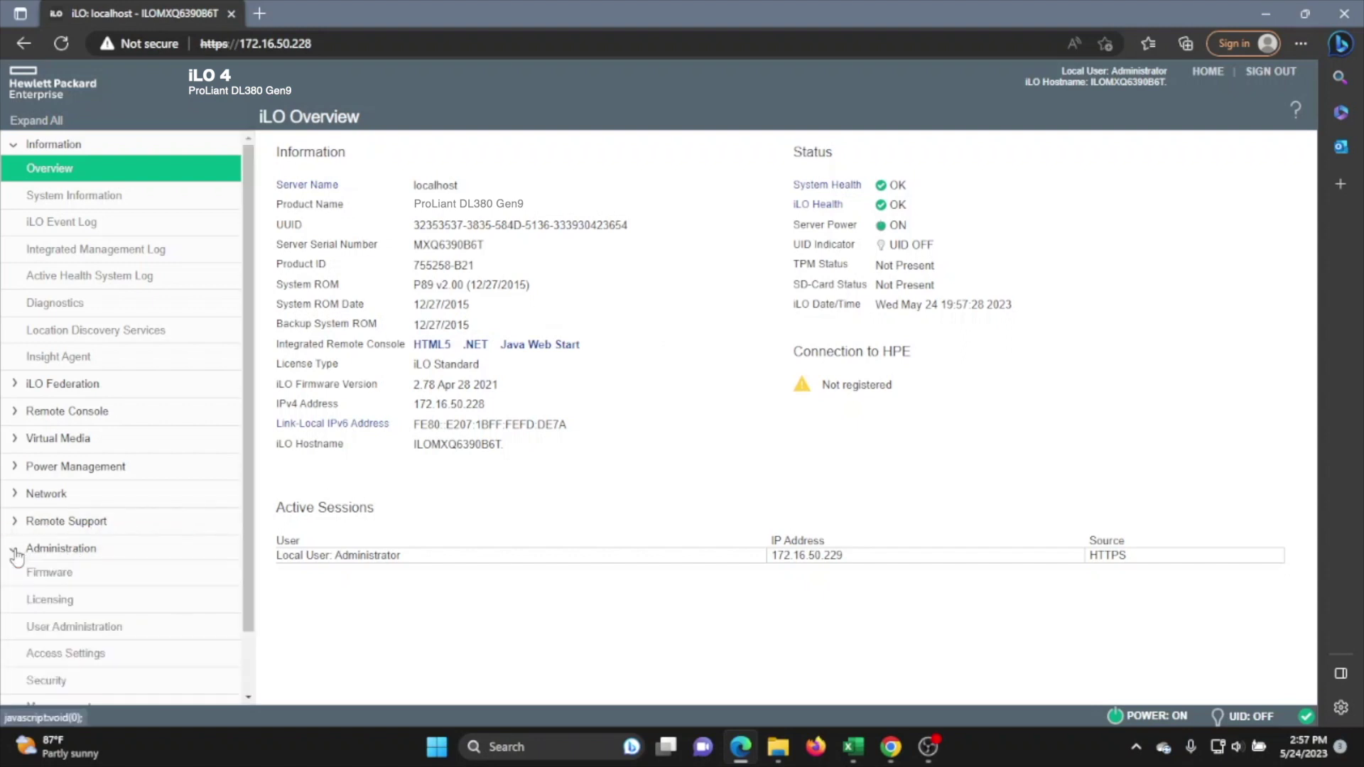
click(49, 586)
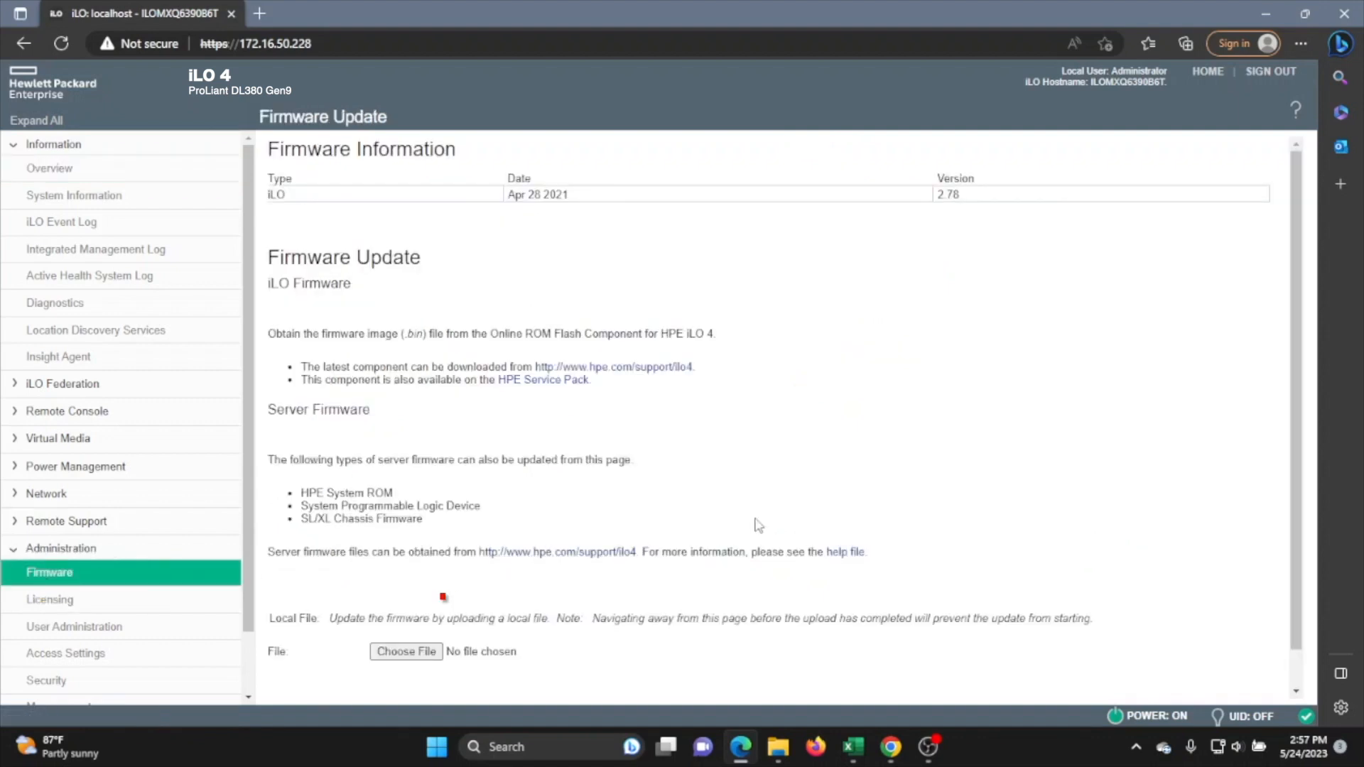
scroll(755, 524, down, 2)
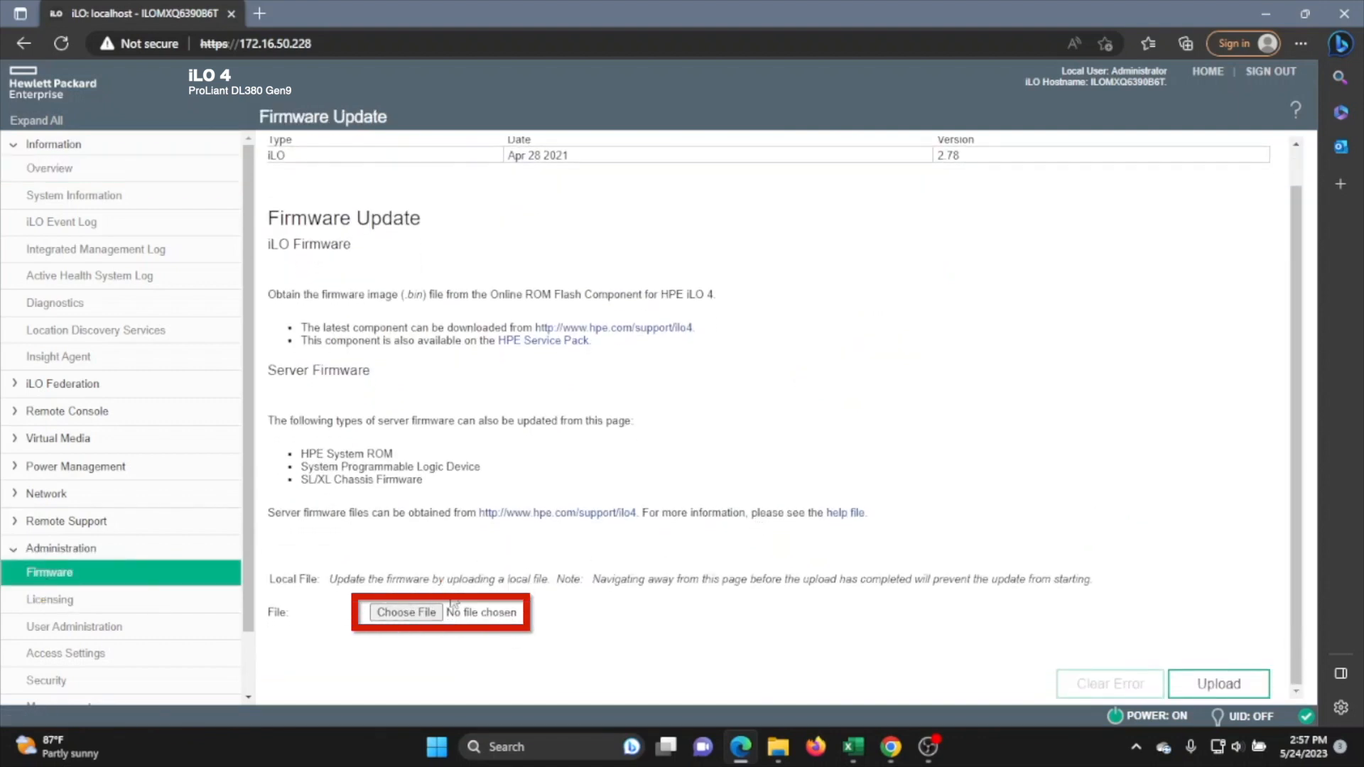
click(432, 616)
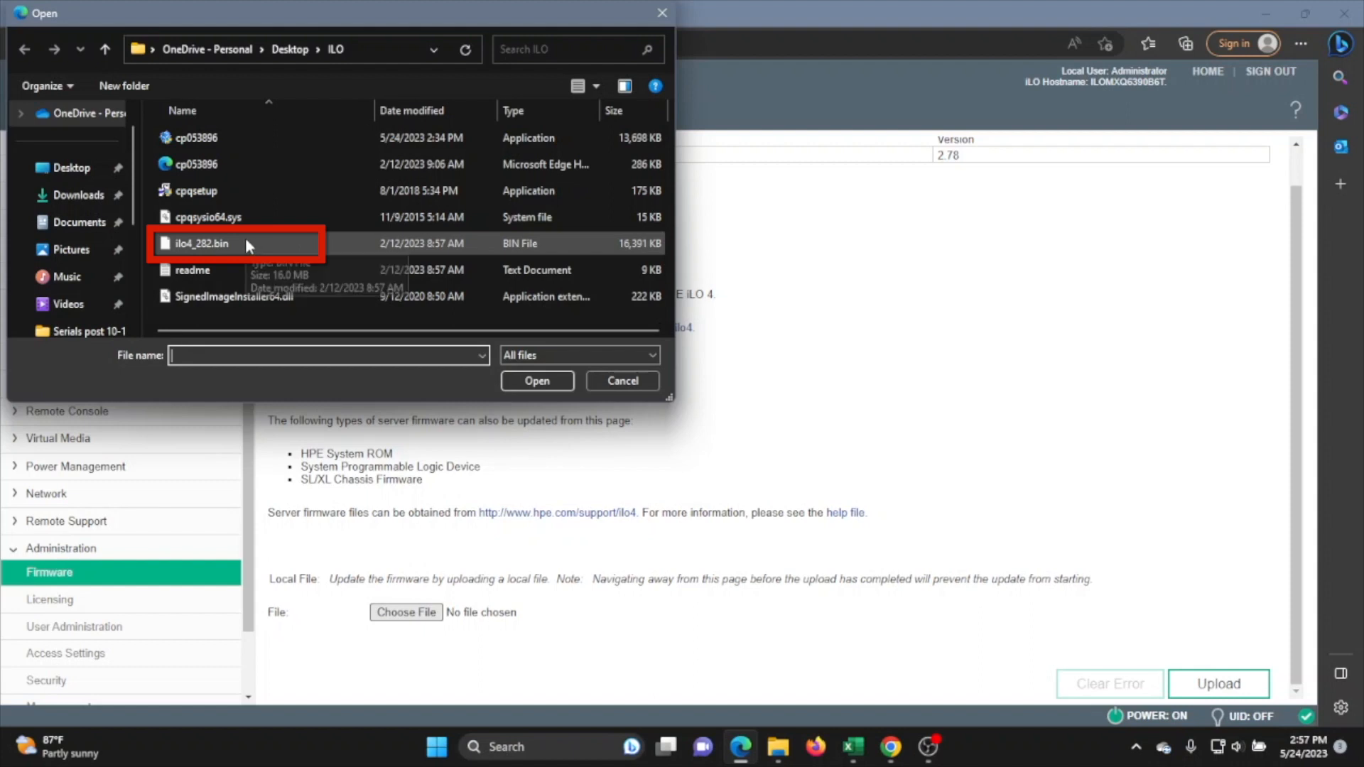
click(224, 245)
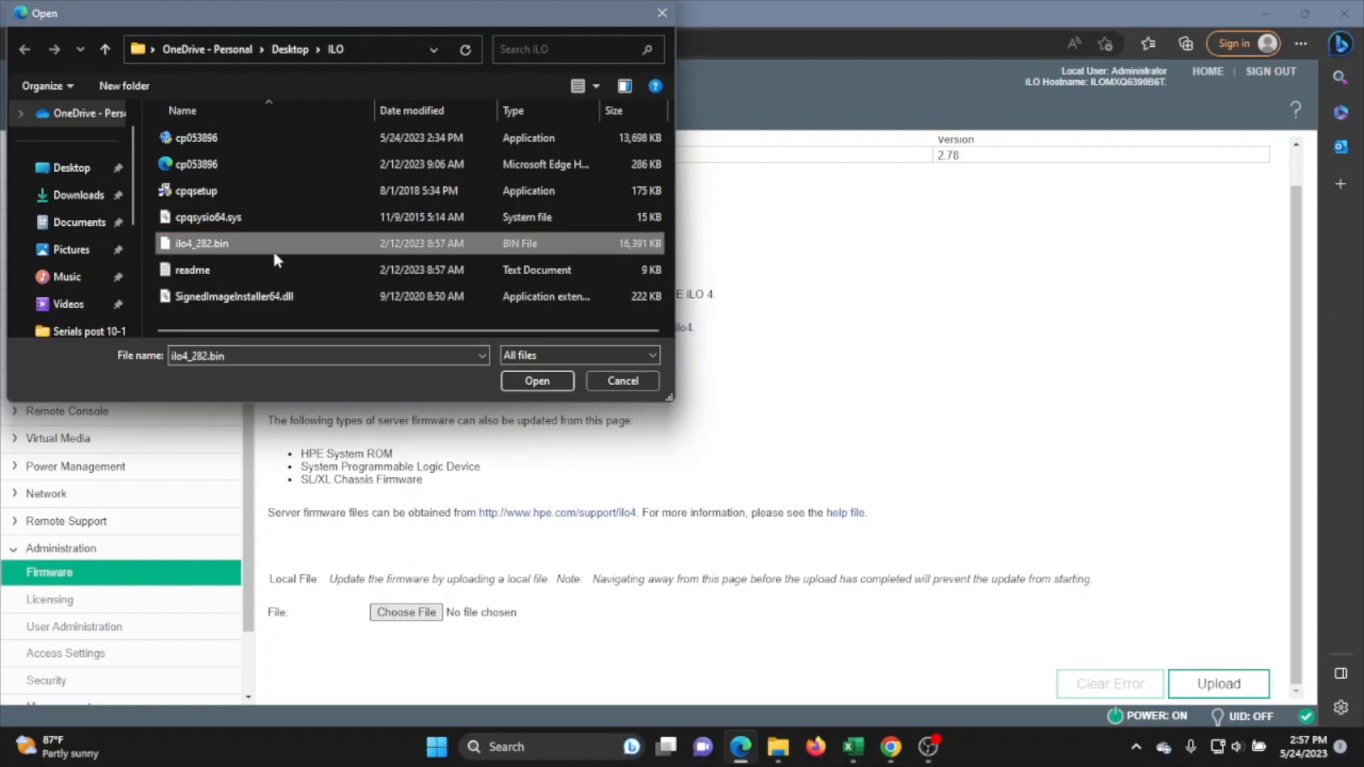
click(540, 381)
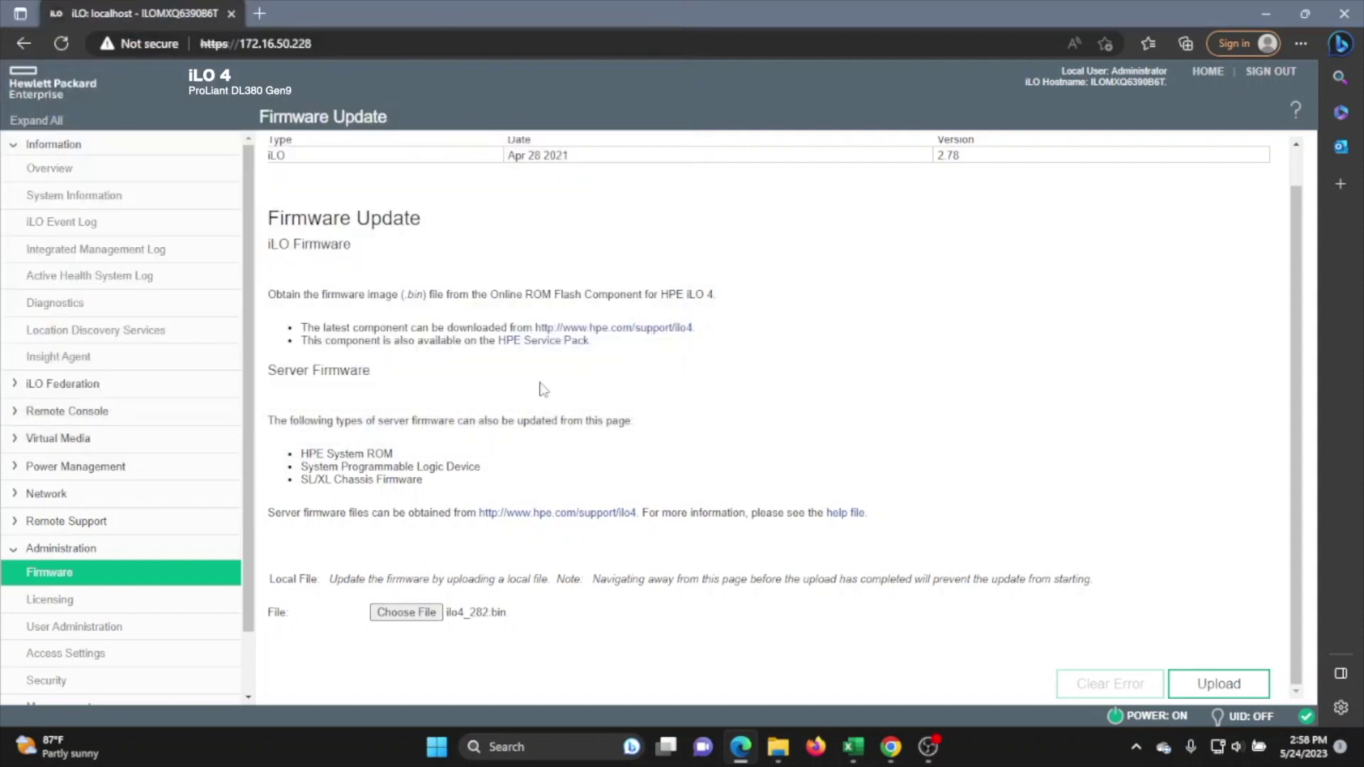
- Upload ilo4_282.bin and accept the reboot warning to flash the iLO to 2.82
click(1187, 697)
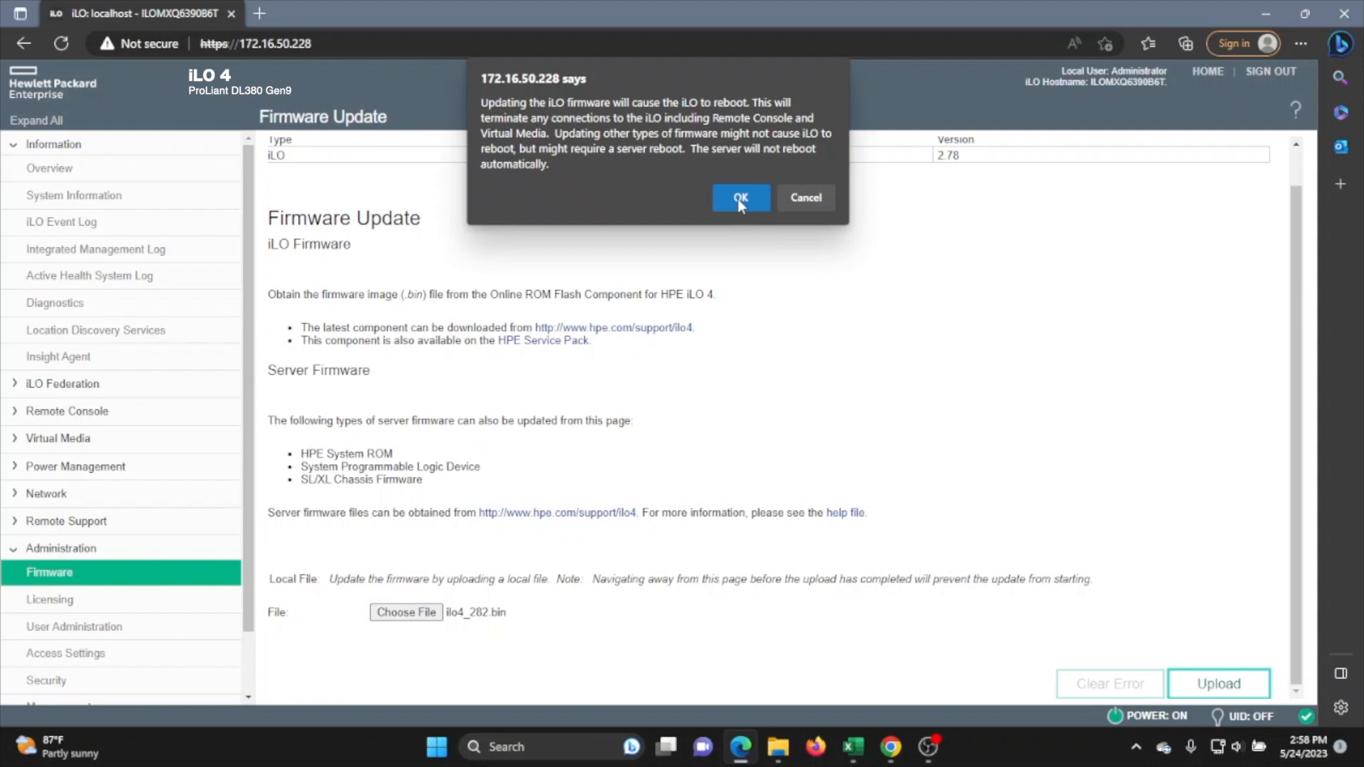
click(739, 201)
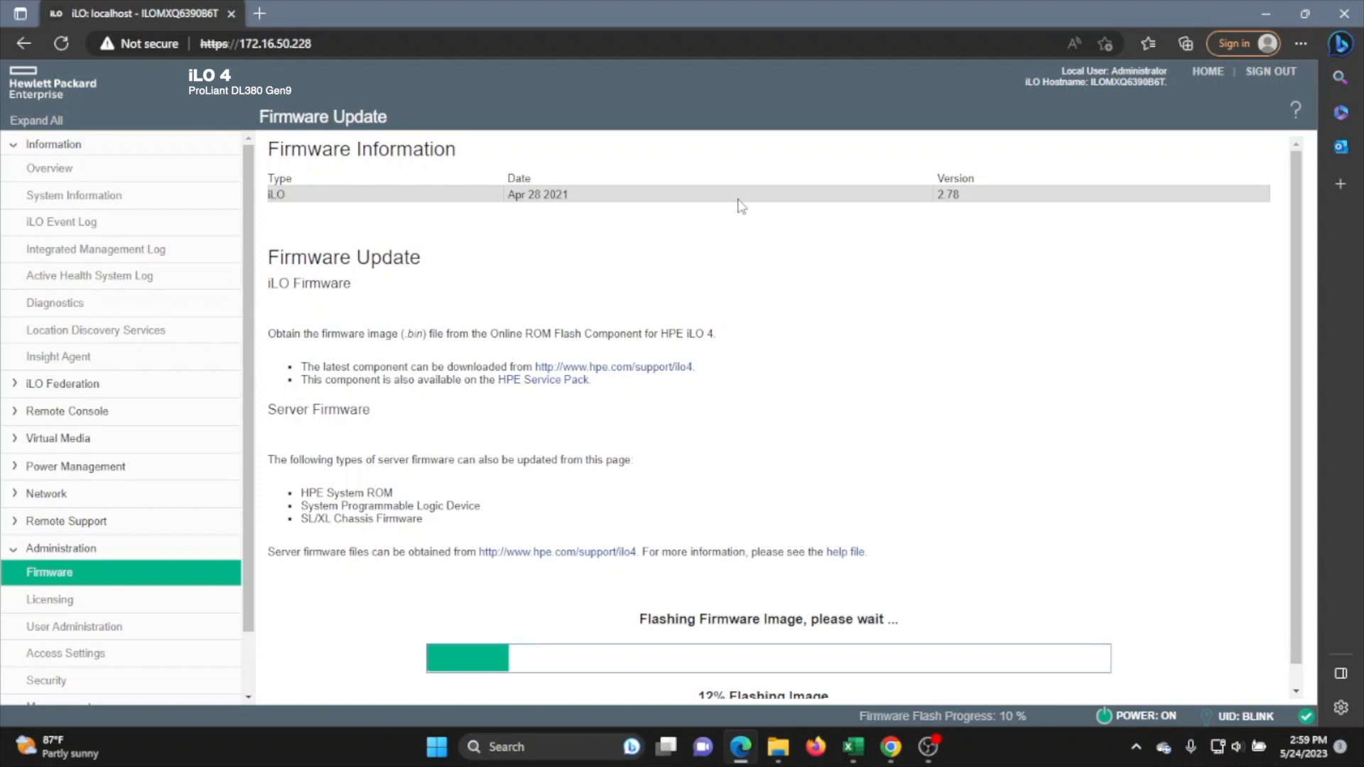
scroll(740, 205, down, 1)
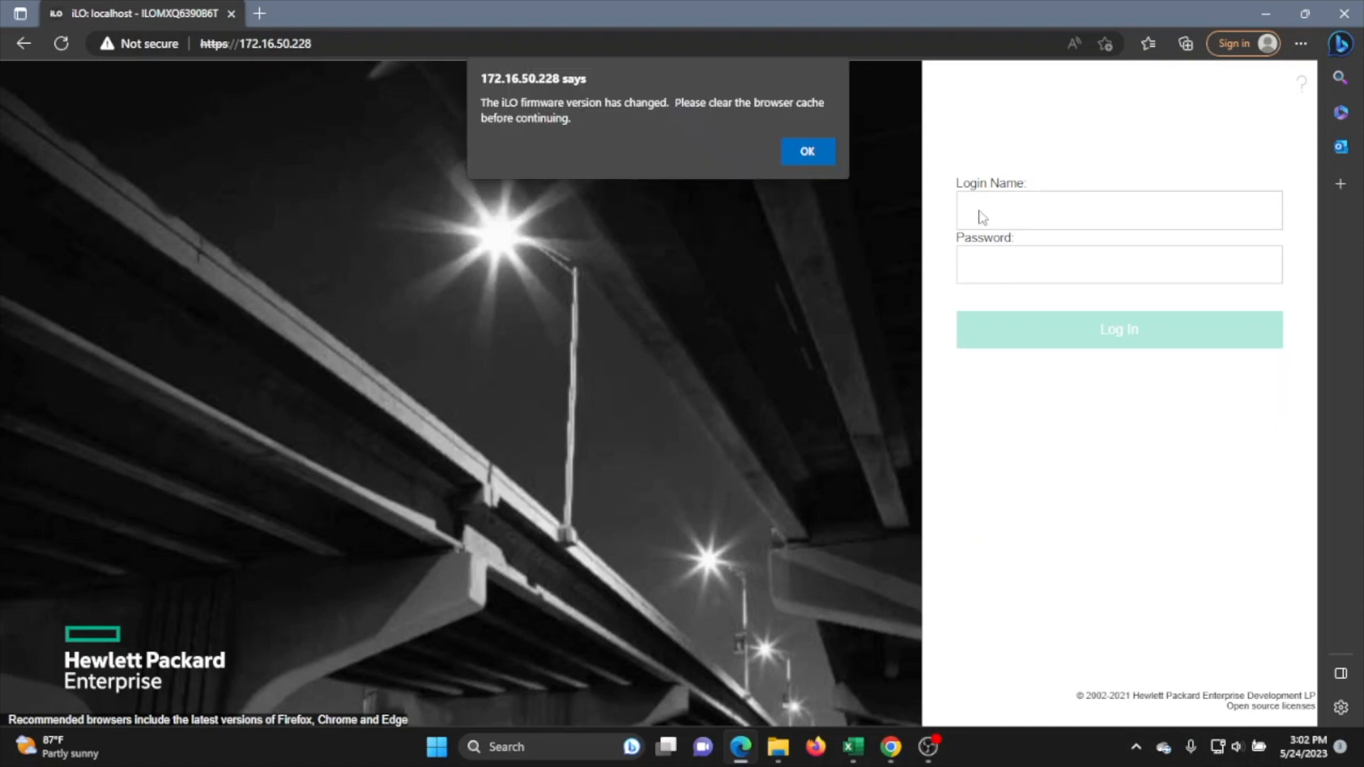
- Acknowledge the firmware-changed notice and log back in as Administrator, confirming 2.82 Feb 06 2023
click(807, 152)
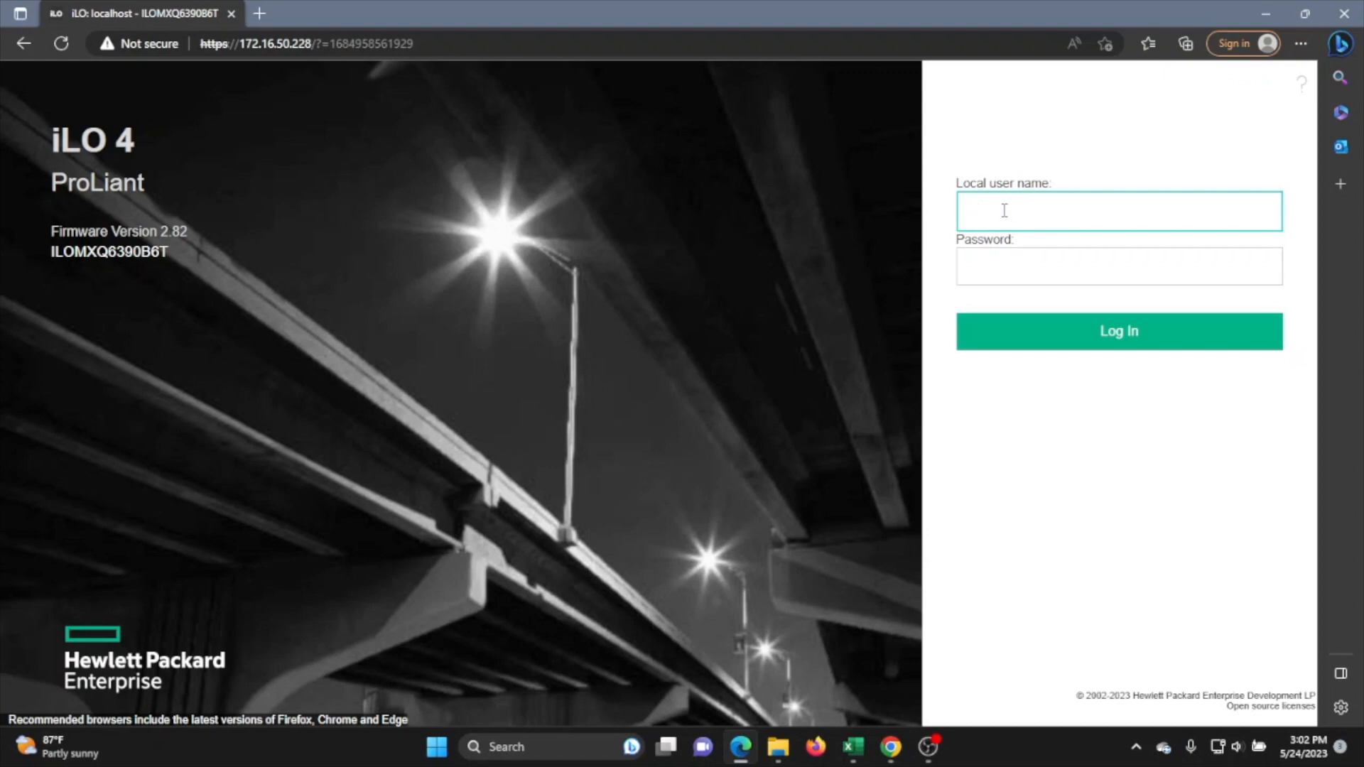
text(Administrat)
text(or)
key(Tab)
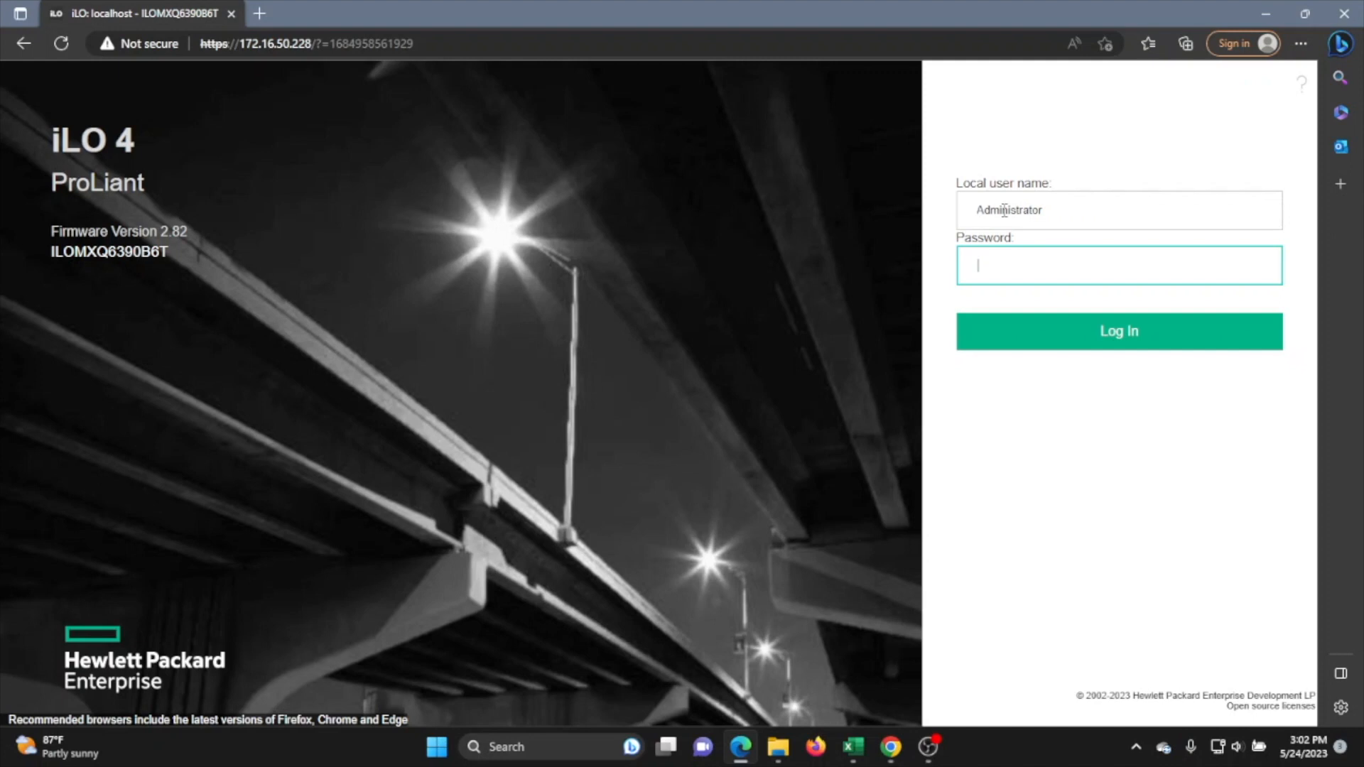
text(password)
key(Return)
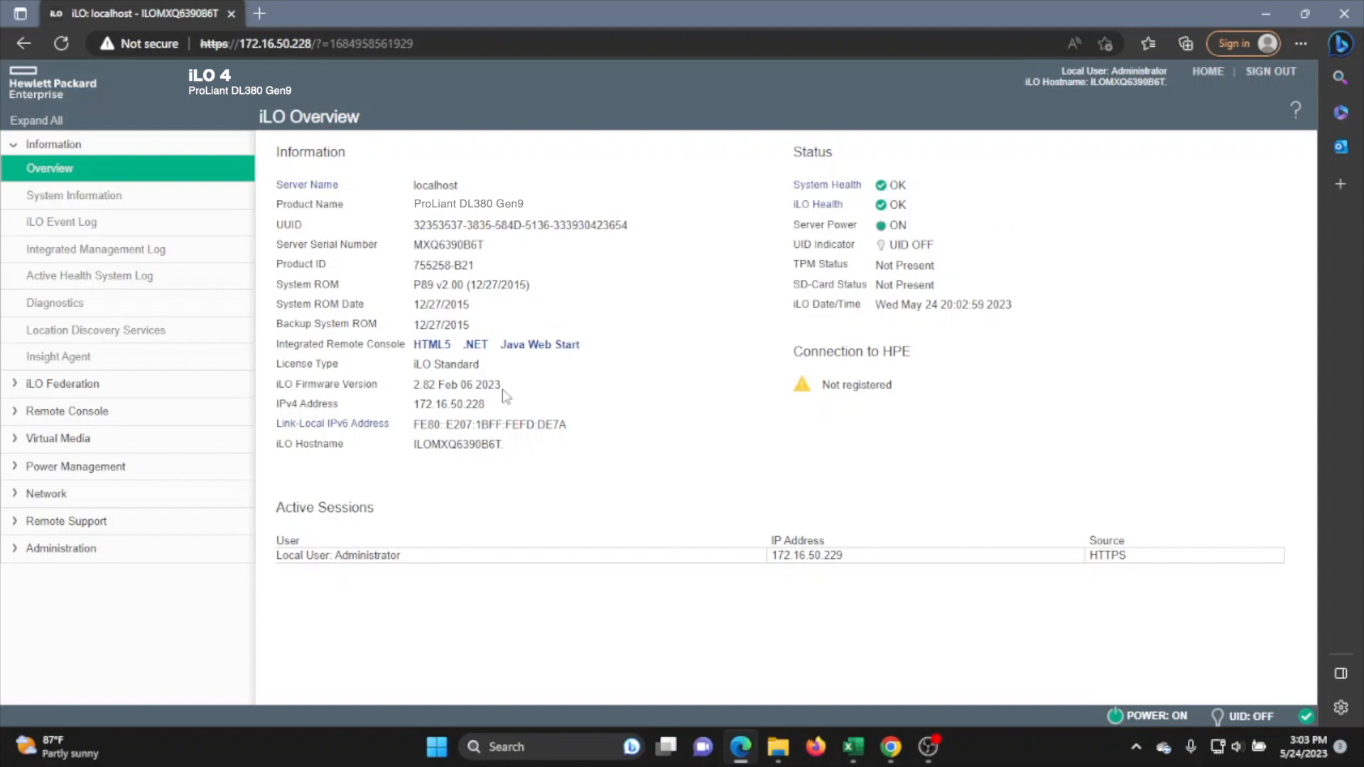
drag(504, 390, 409, 393)
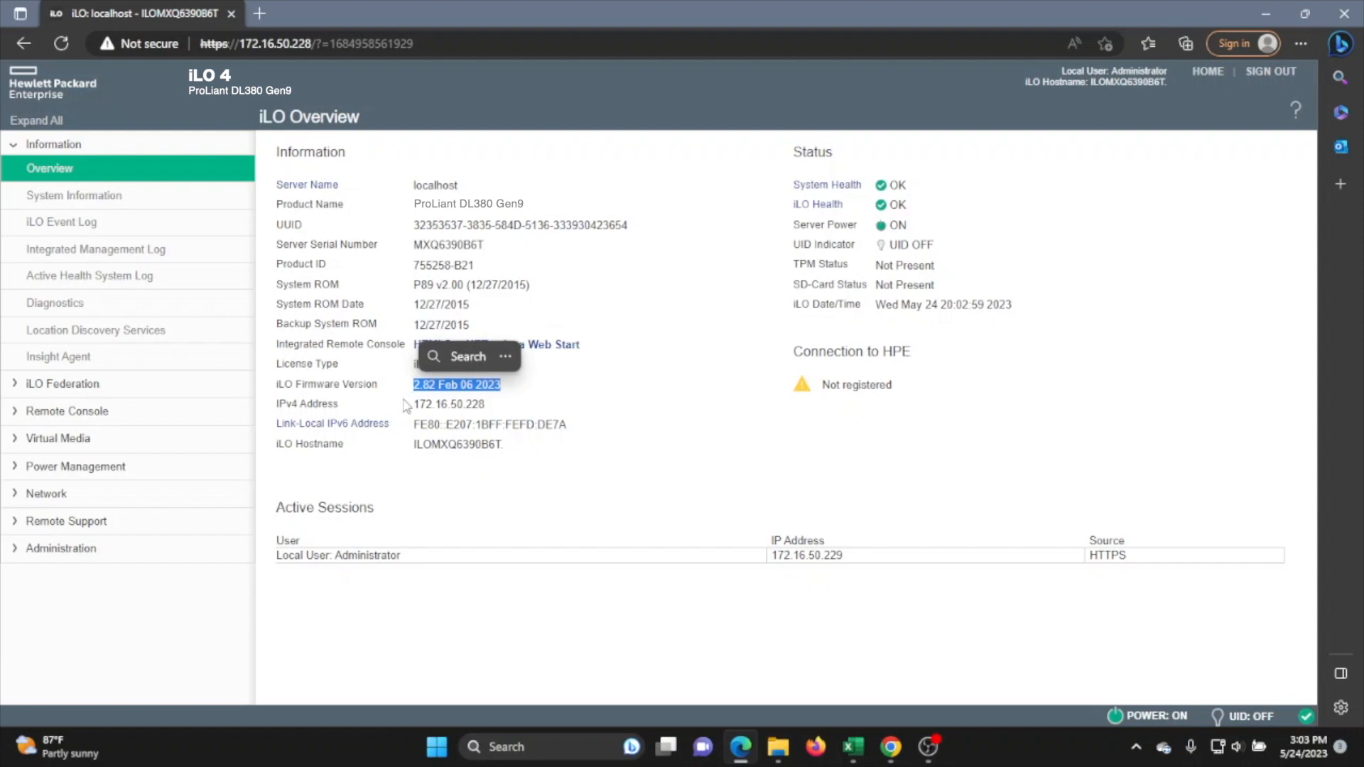
click(626, 368)
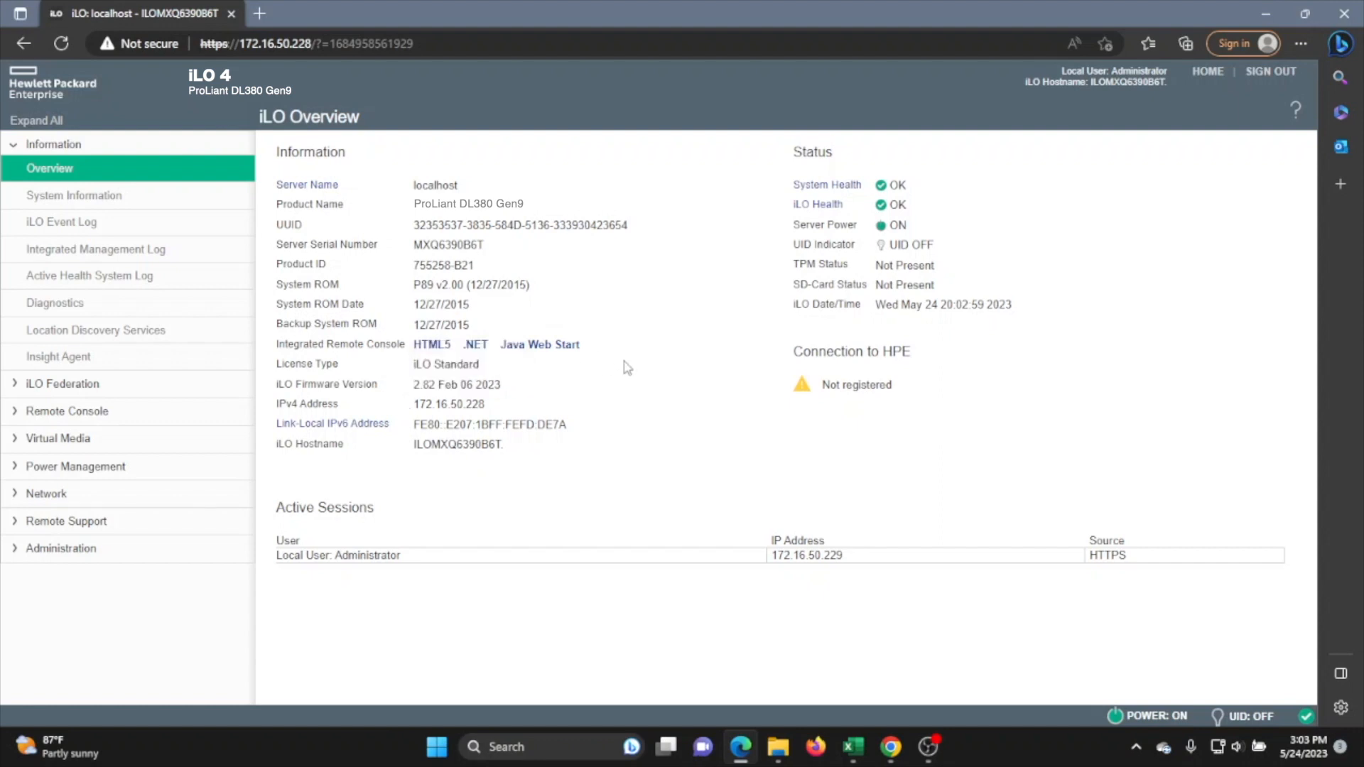